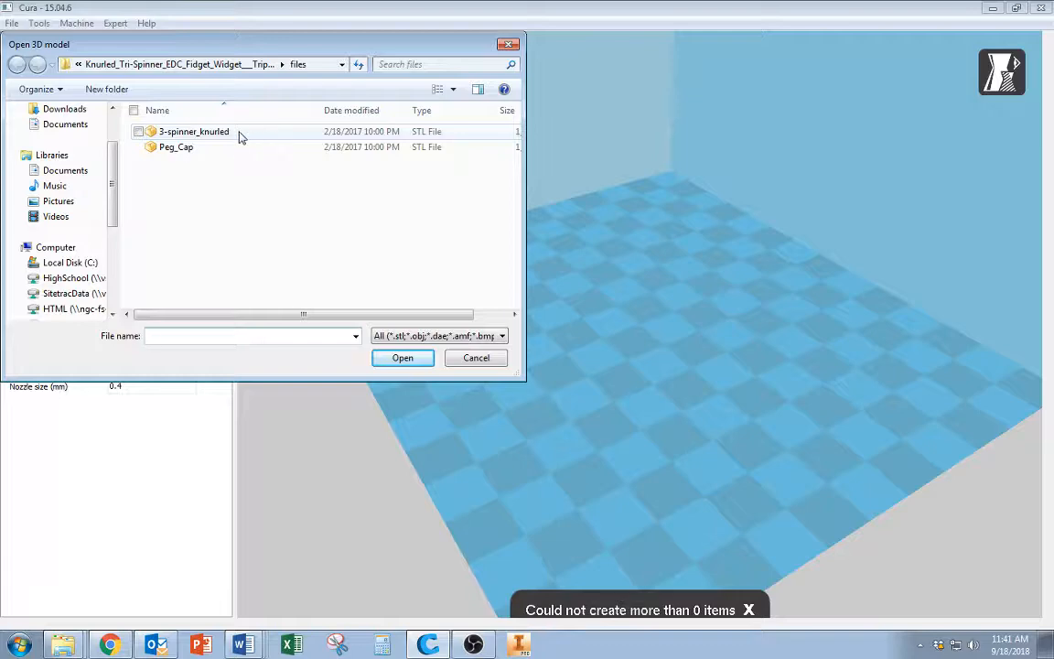
Step: Load the 3-spinner_knurled STL model onto the build platform and view it from a low front angle
double_click(240, 136)
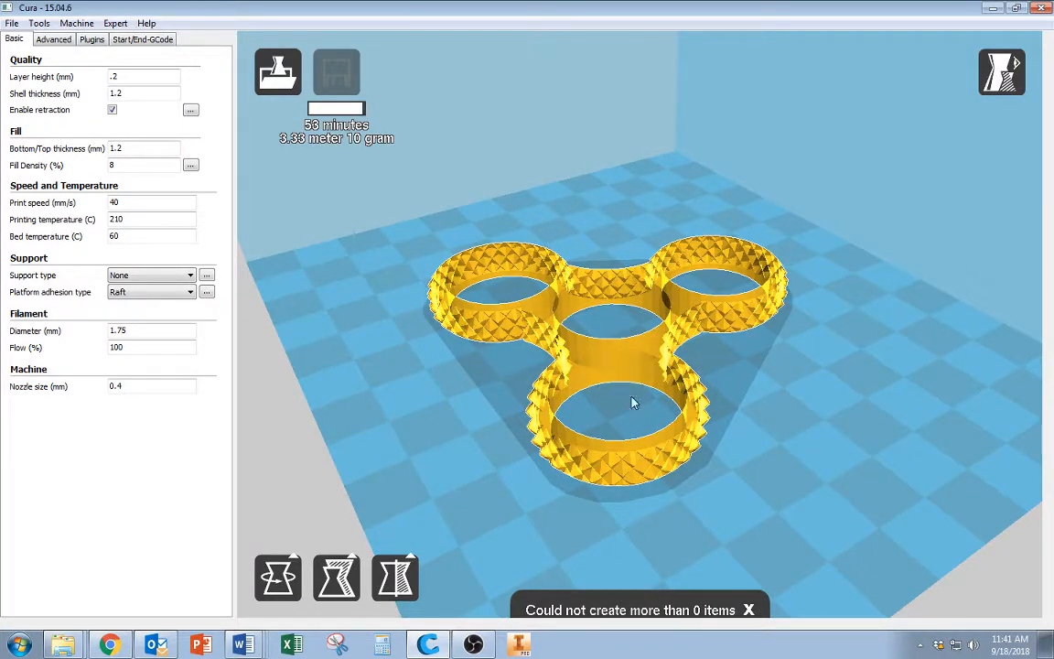
right_click_drag(765, 464, 627, 187)
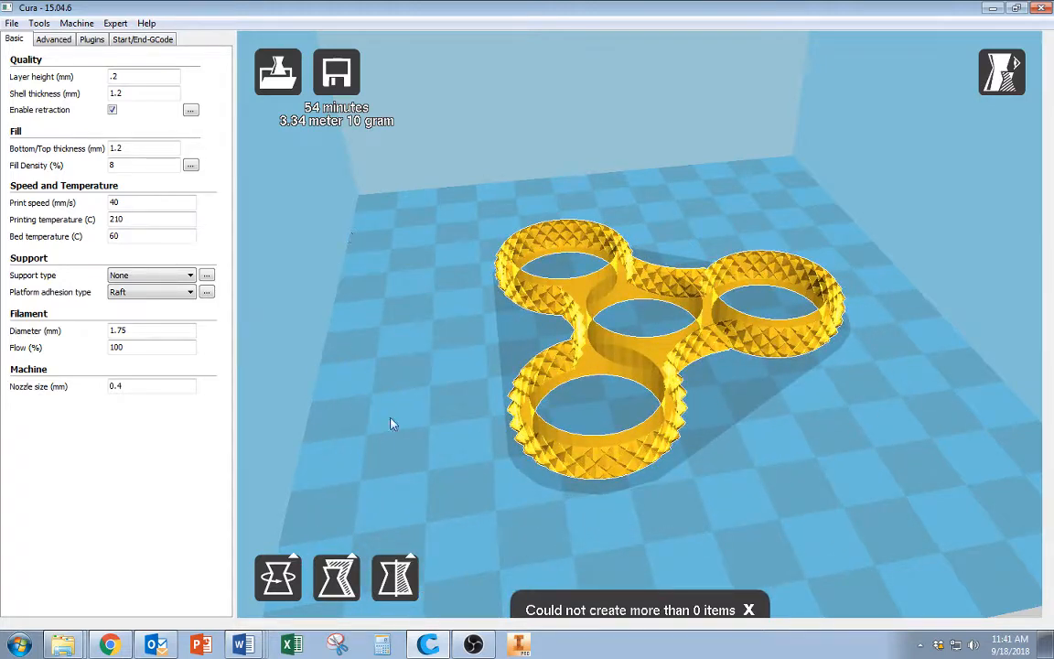
right_click_drag(817, 541, 834, 525)
scroll(834, 524, "down", 3)
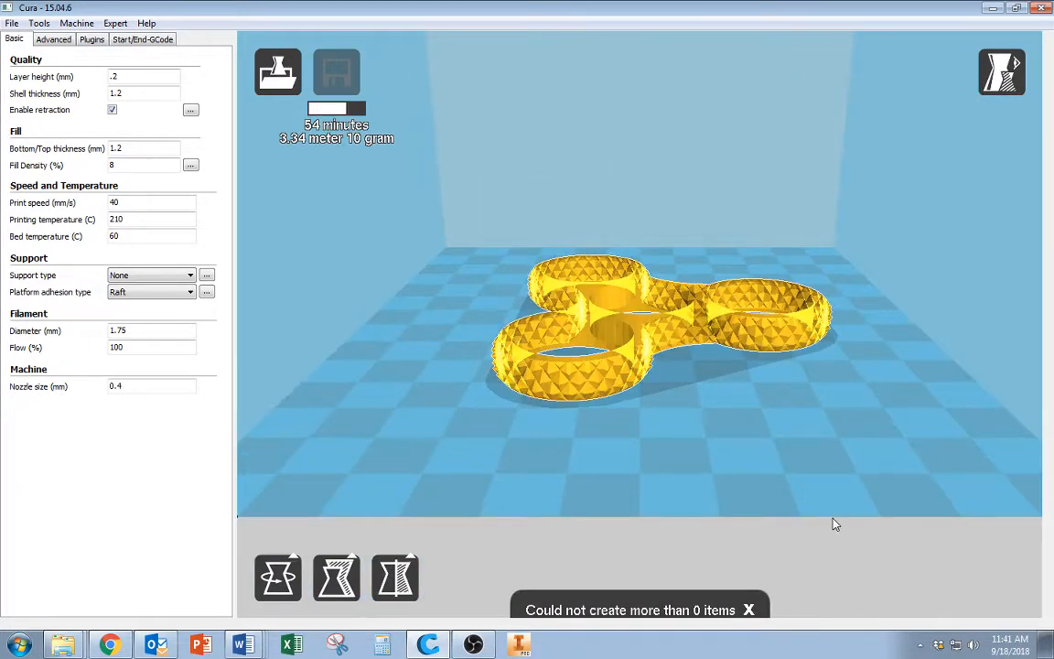
scroll(834, 525, "up", 3)
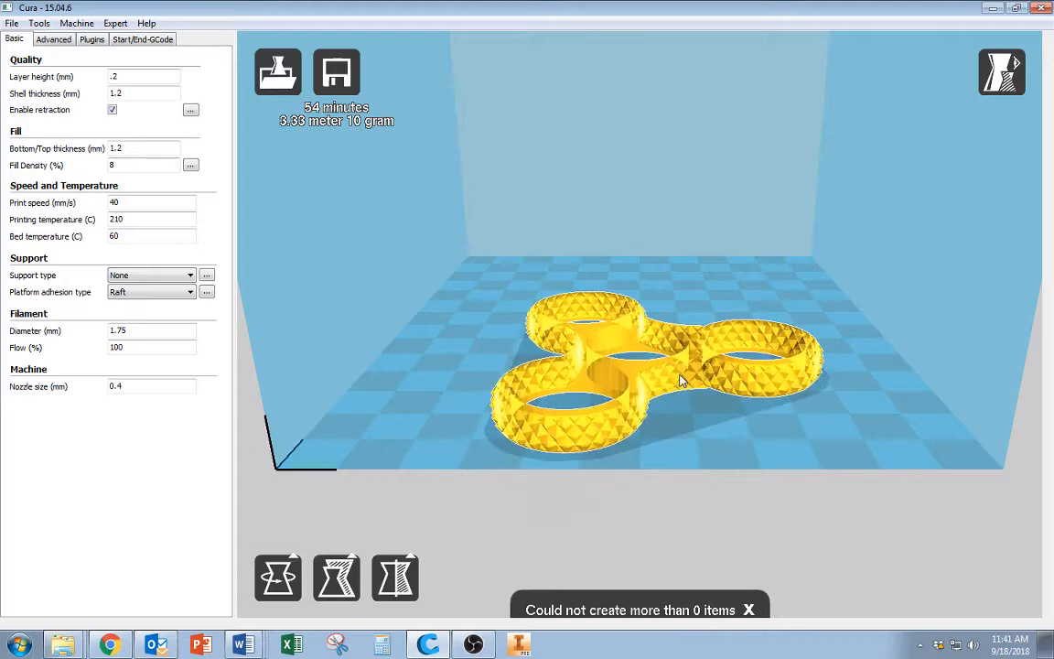
Step: Move the spinner off to one side of the build plate and centre it on the platform
left_click_drag(772, 402, 641, 355)
right_click(592, 353)
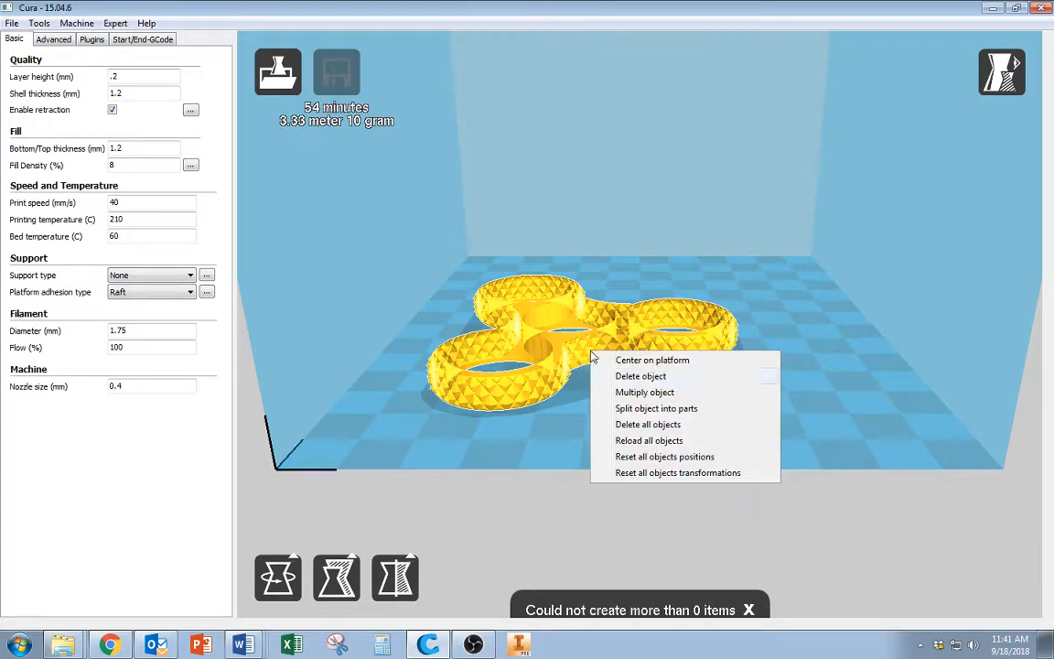
left_click(654, 361)
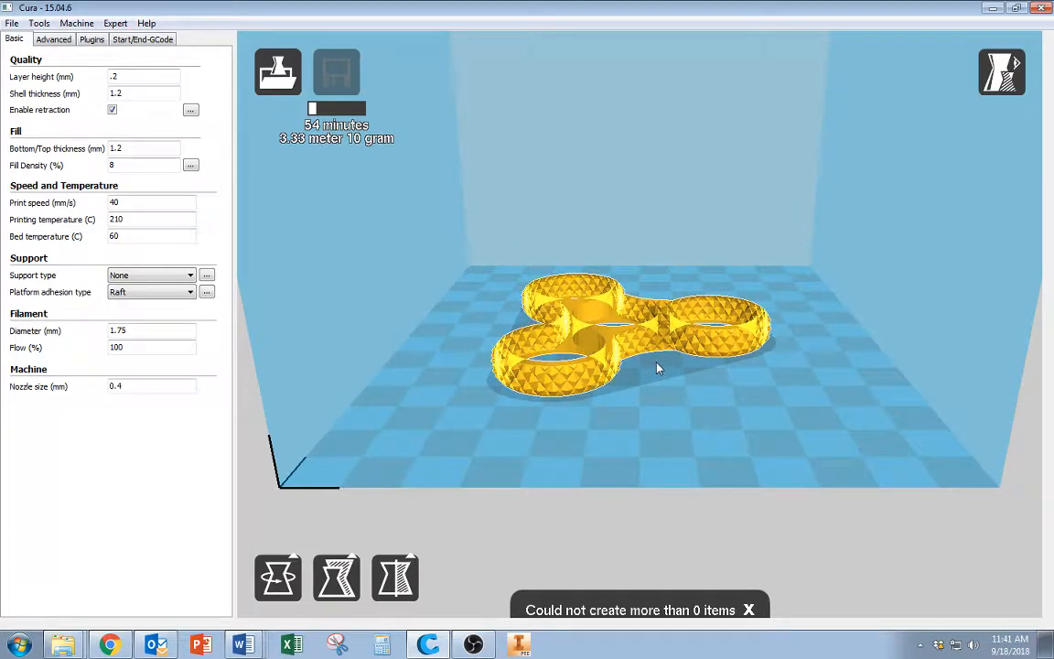
Step: Try to multiply the spinner with 1 copy, accepting the reset of object positions
right_click(648, 341)
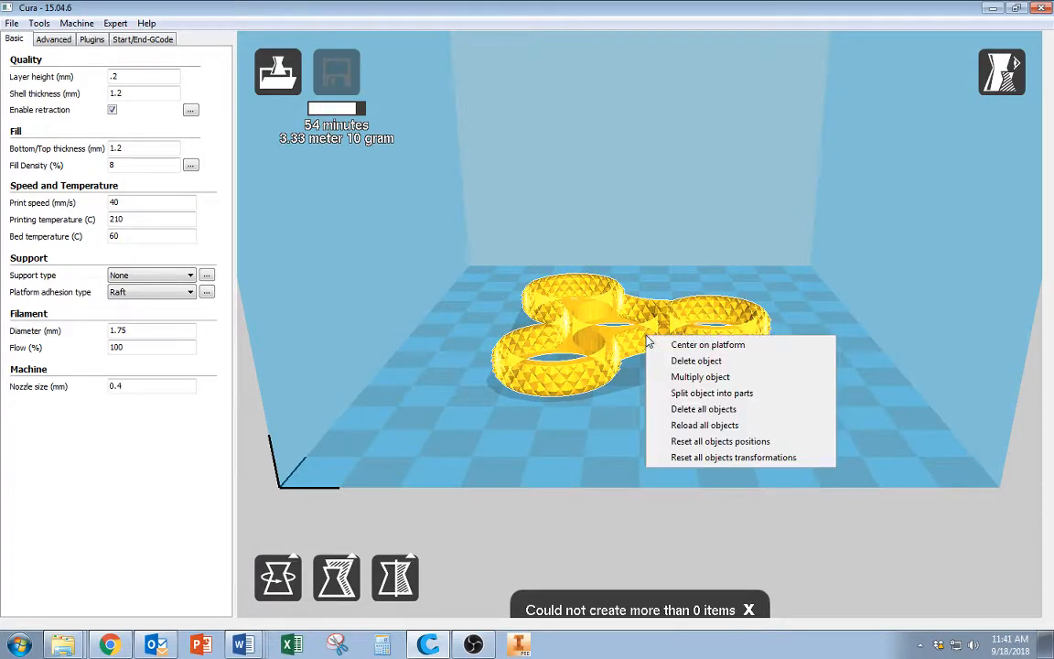
left_click(708, 377)
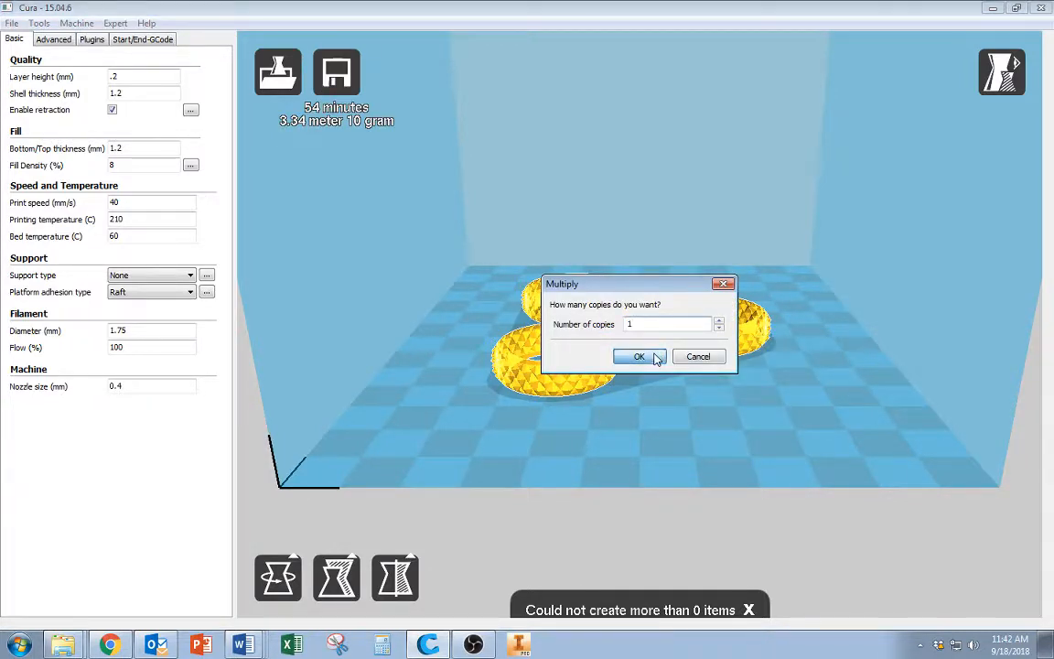
left_click(656, 358)
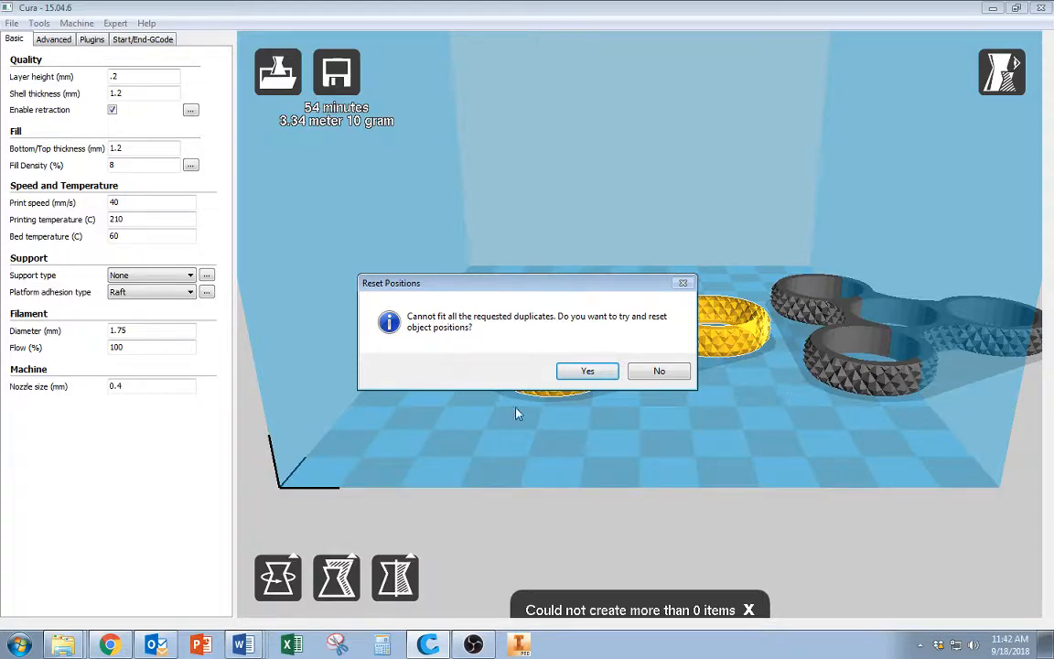
left_click(587, 371)
Step: Shift the spinner toward the back of the build plate and centre it on the platform again
left_click_drag(706, 339, 629, 305)
right_click(619, 298)
left_click(678, 306)
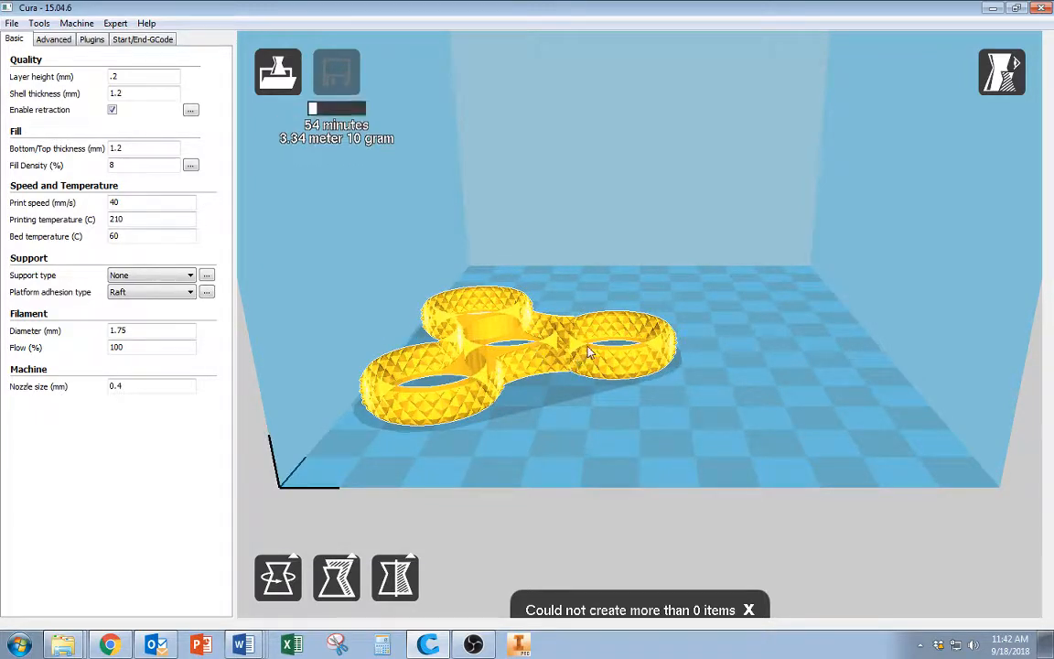
Step: Move the spinner toward the middle of the build plate and apply Split object into parts
left_click_drag(576, 366, 677, 339)
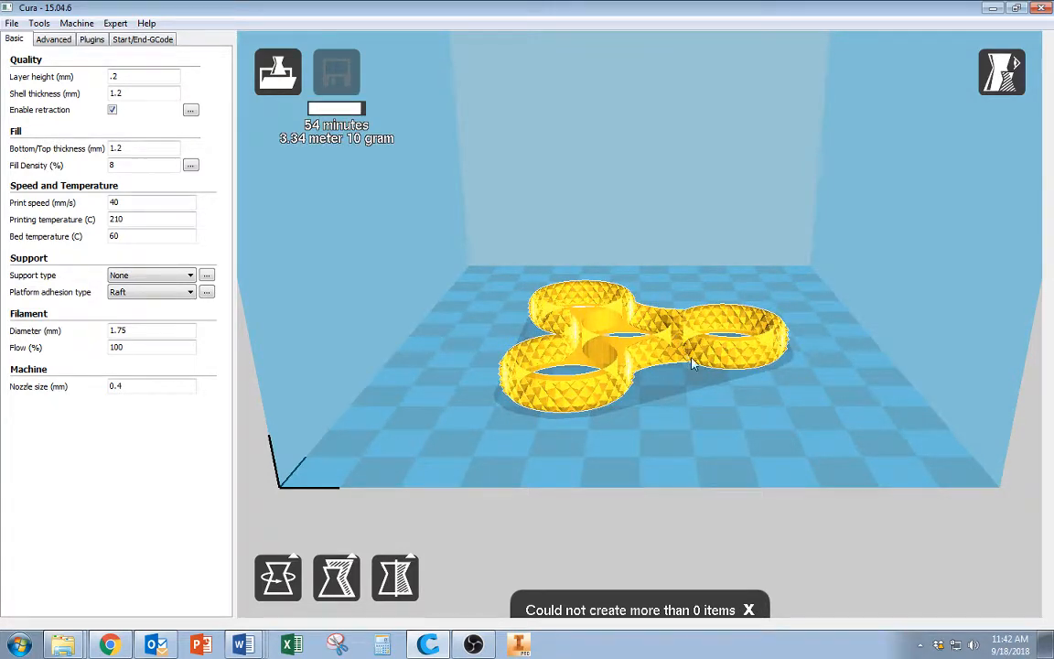
right_click(691, 357)
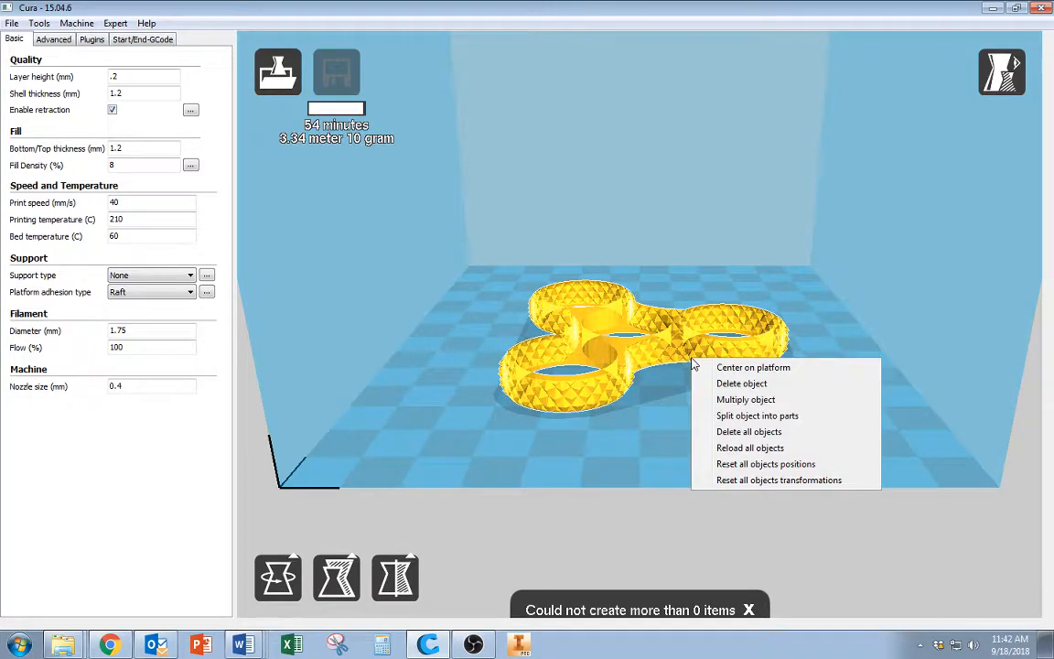
left_click(760, 418)
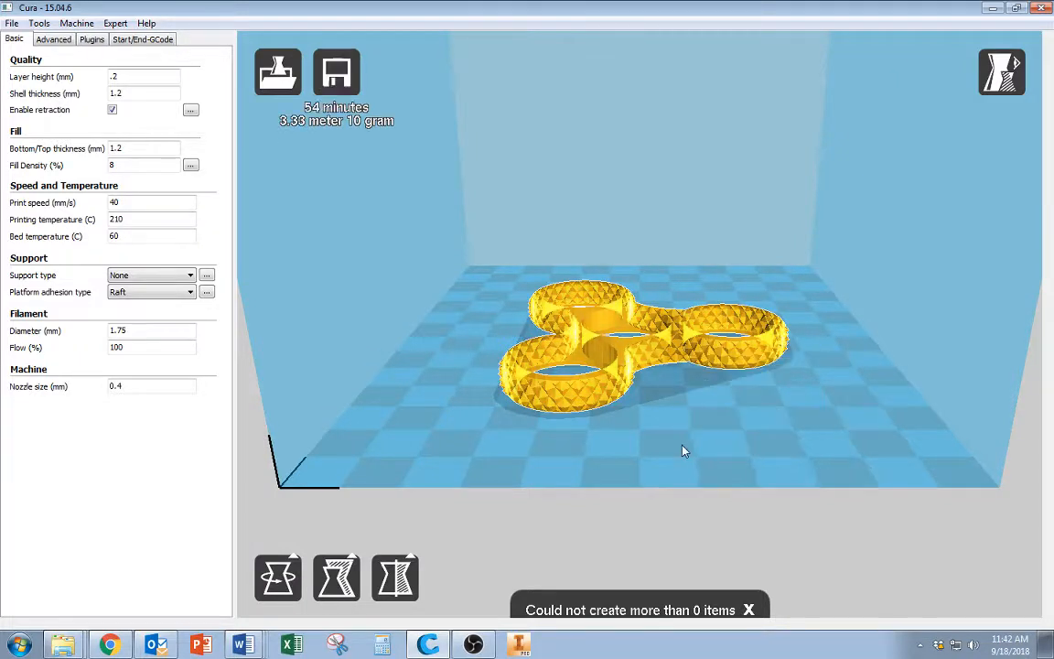
Step: Tilt the spinner with the Rotate tool and centre the tilted model on the platform
left_click(280, 579)
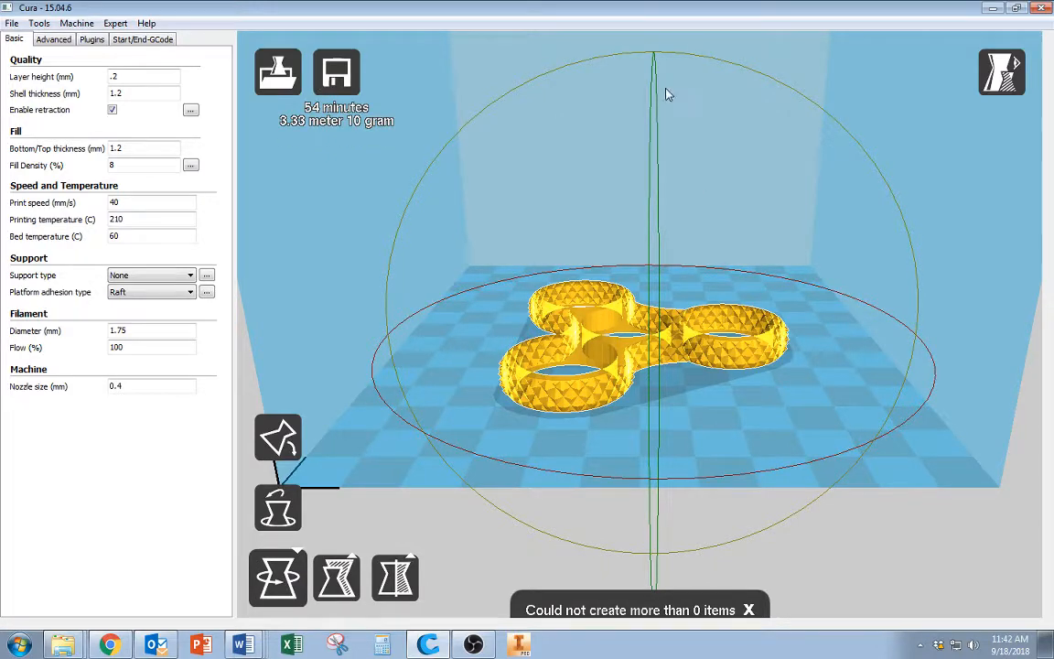
mouse_move(632, 79)
left_mouse_down()
mouse_move(569, 52)
mouse_move(498, 69)
mouse_move(501, 106)
left_mouse_up()
scroll(501, 106, "down", 3)
left_click_drag(550, 174, 539, 151)
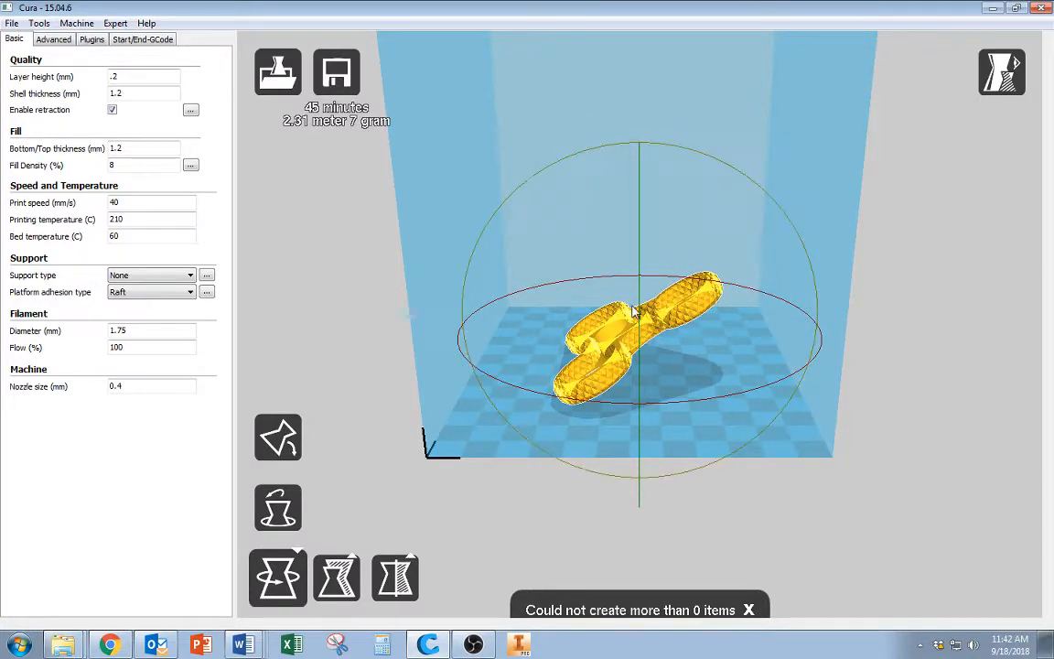
right_click(653, 325)
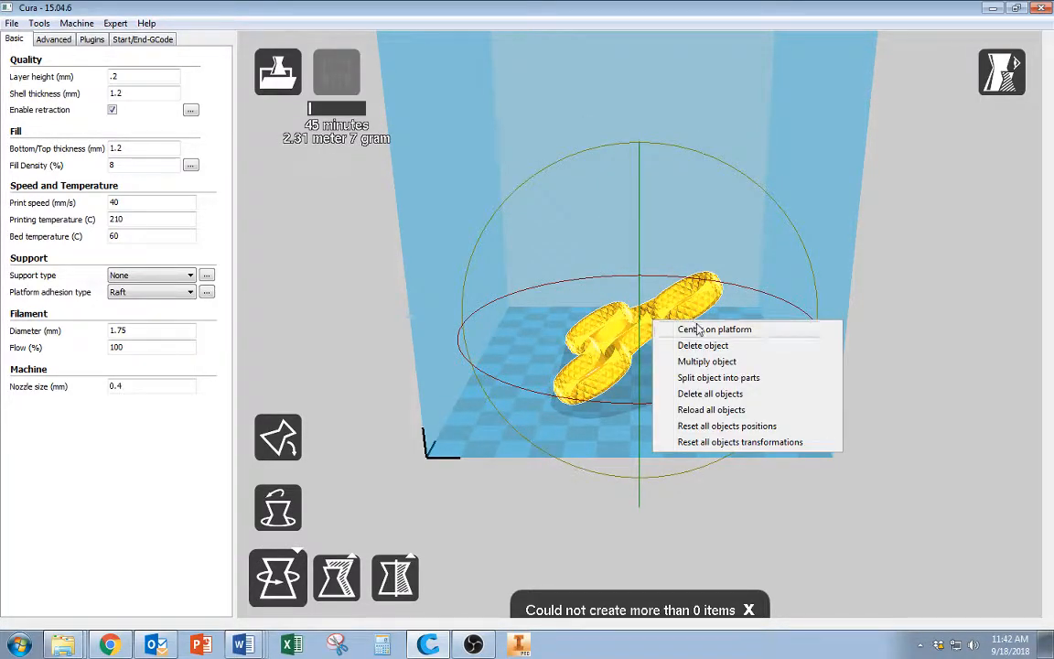
left_click(696, 329)
right_click(649, 329)
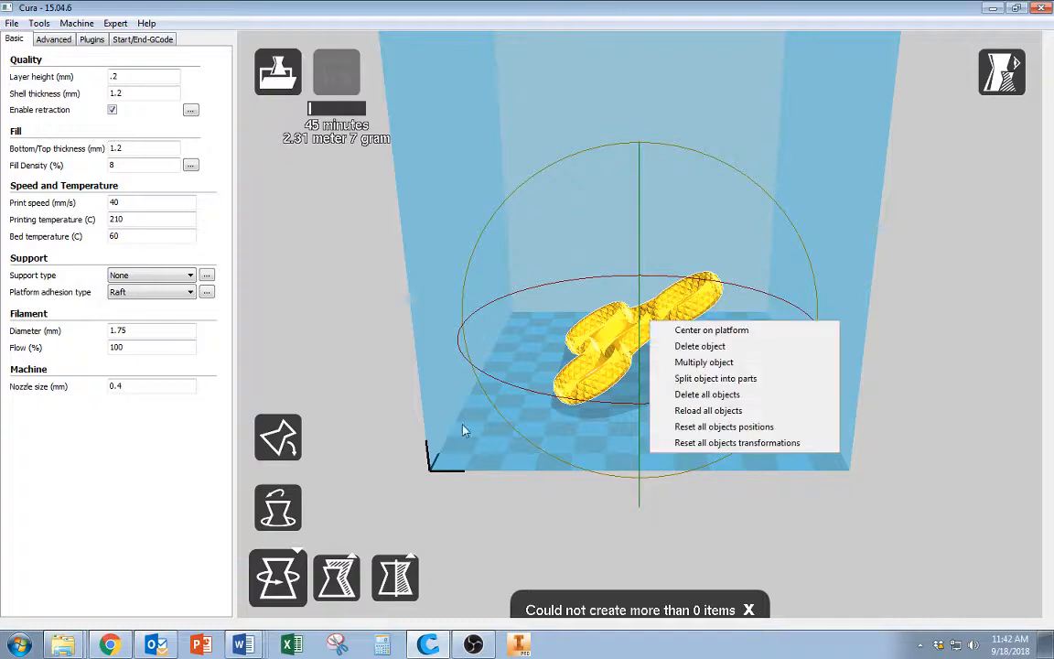
left_click(362, 455)
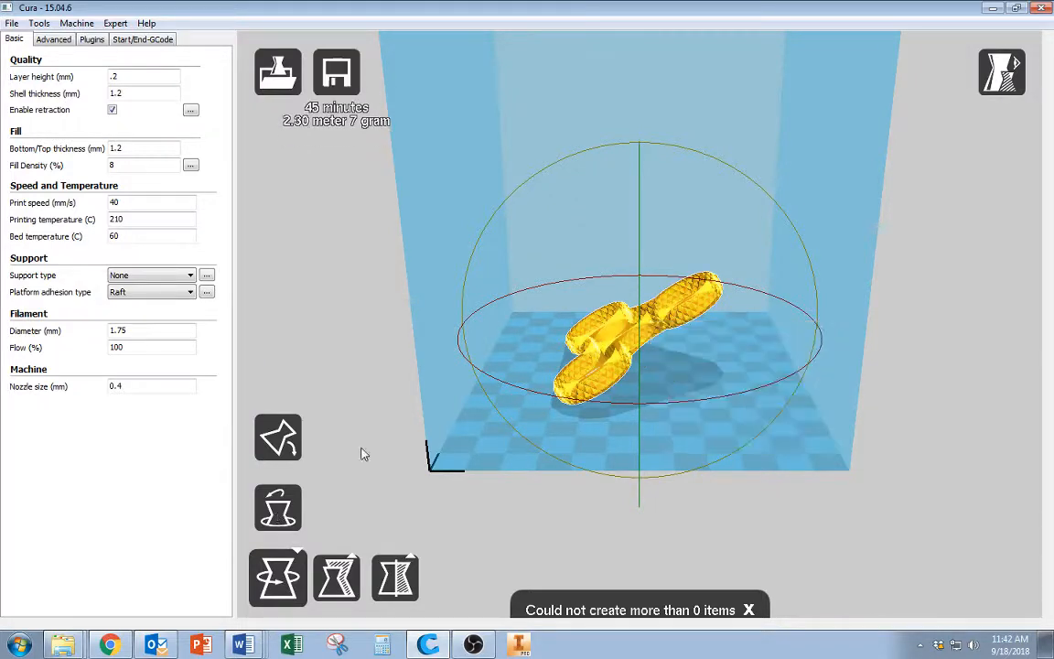
Step: Lay the tilted spinner flat on the platform and reset its rotation
left_click(283, 444)
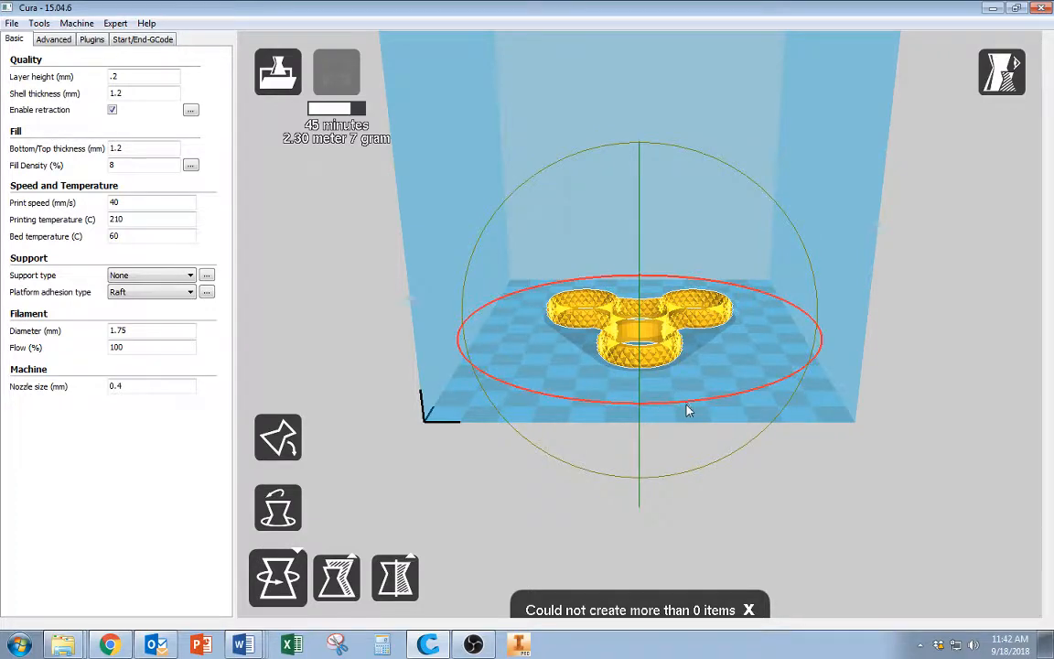
mouse_move(736, 400)
left_mouse_down()
mouse_move(674, 407)
mouse_move(501, 387)
mouse_move(605, 412)
mouse_move(731, 417)
left_mouse_up()
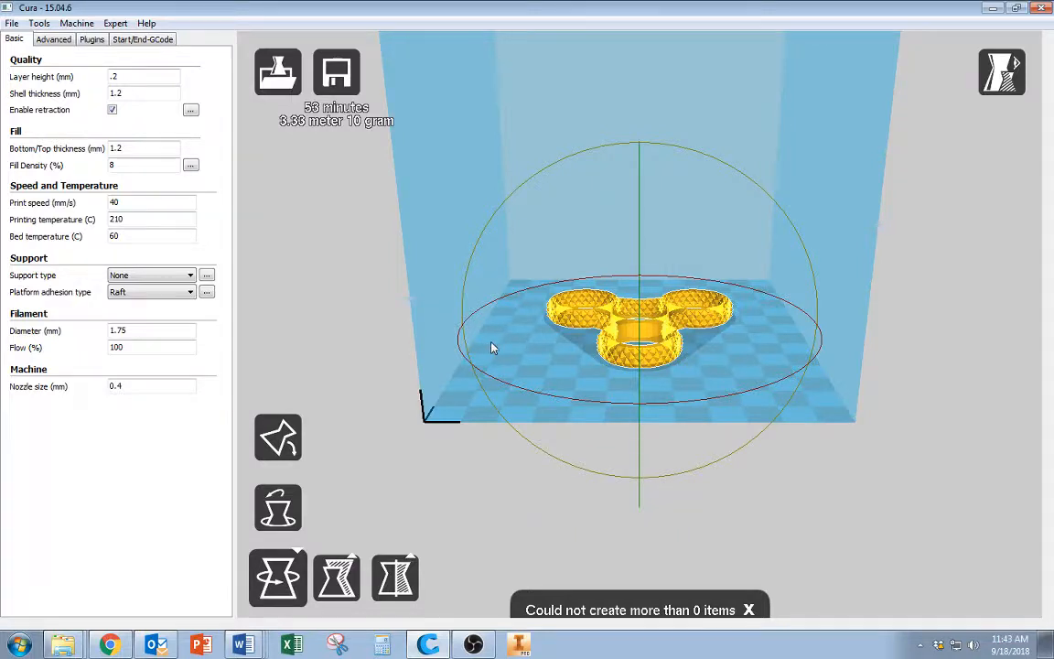
left_click(283, 521)
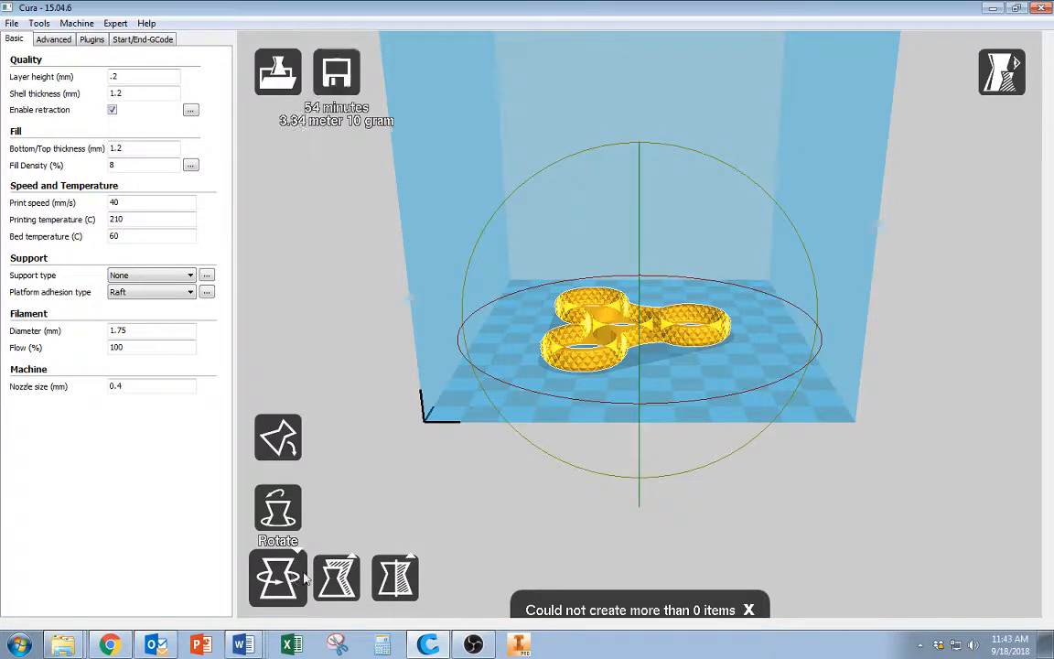
Step: Open the spinner's Scale settings, select the Scale X value and toggle the Uniform scale lock
left_click(338, 576)
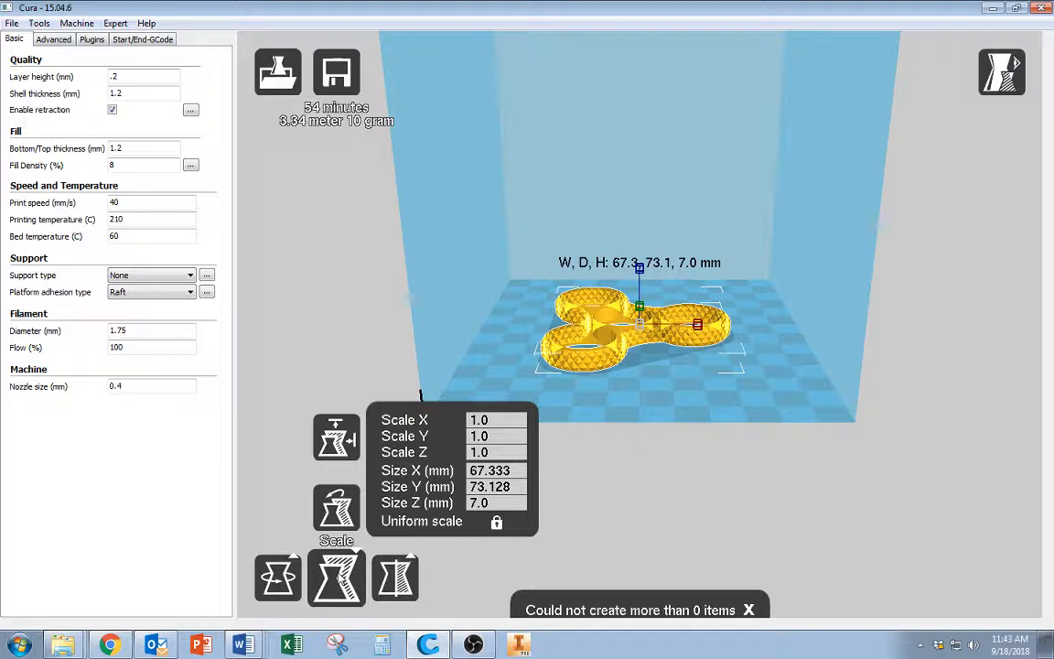
left_click(479, 420)
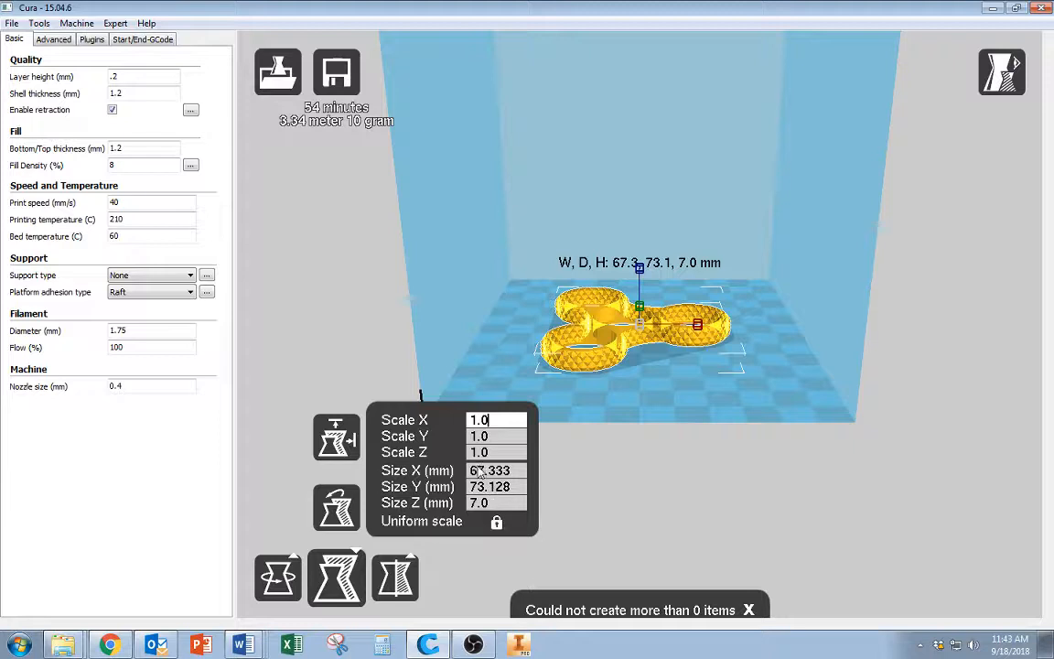
left_click(496, 524)
Step: Mirror the spinner horizontally and vertically with the Mirror tool
left_click(400, 578)
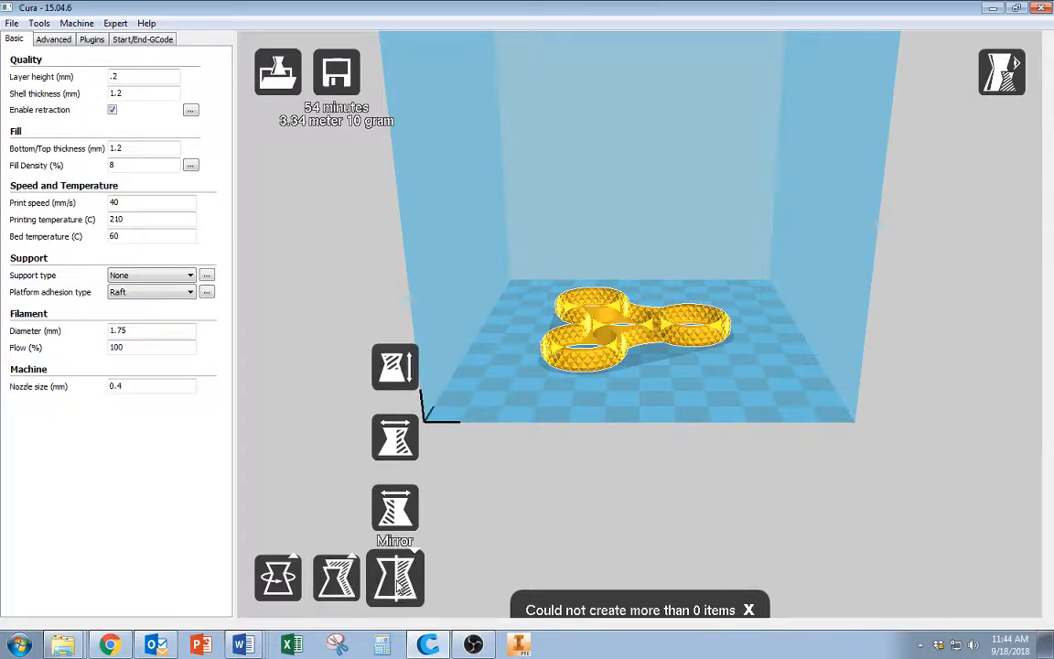
left_click(400, 443)
left_click(409, 366)
Step: Inspect the spinner in the Overhang, Transparent and X-Ray view modes
left_click(1013, 66)
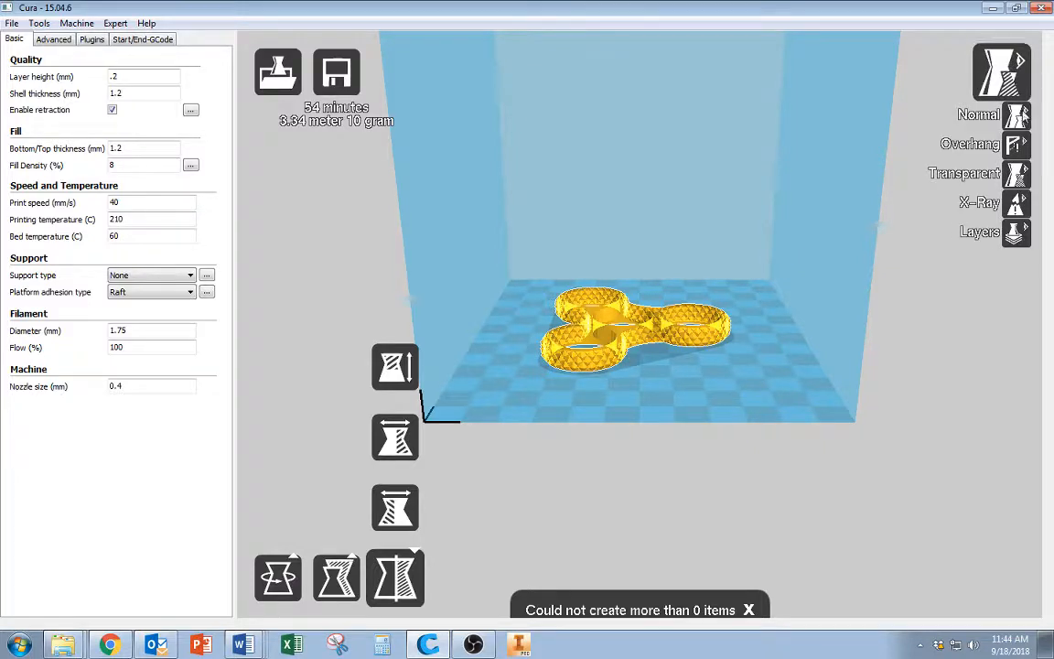
left_click(1017, 144)
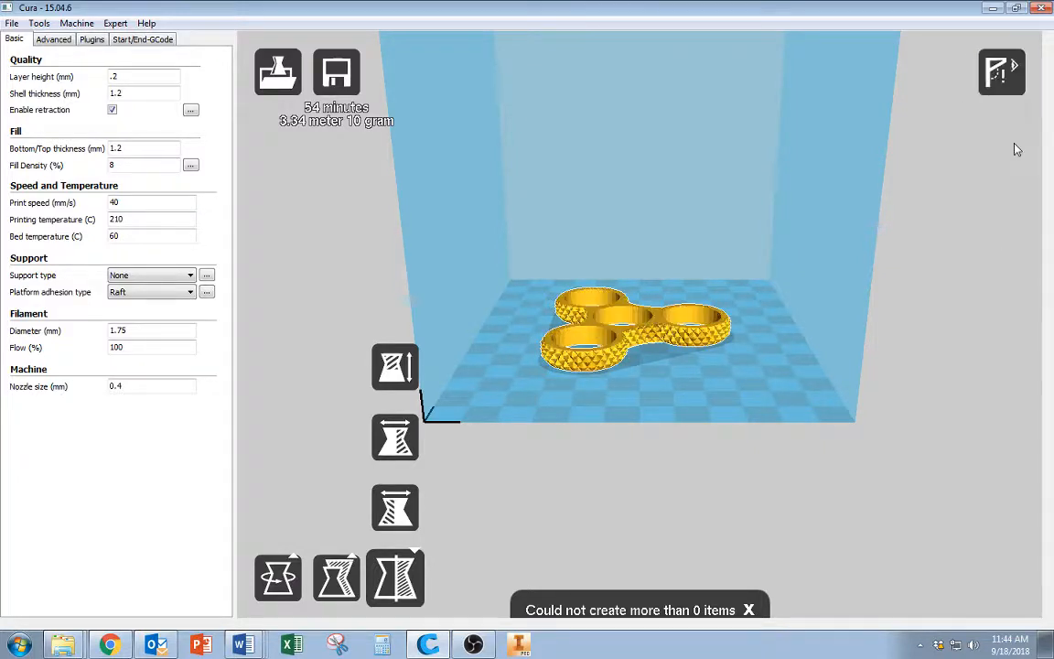
left_click(1014, 92)
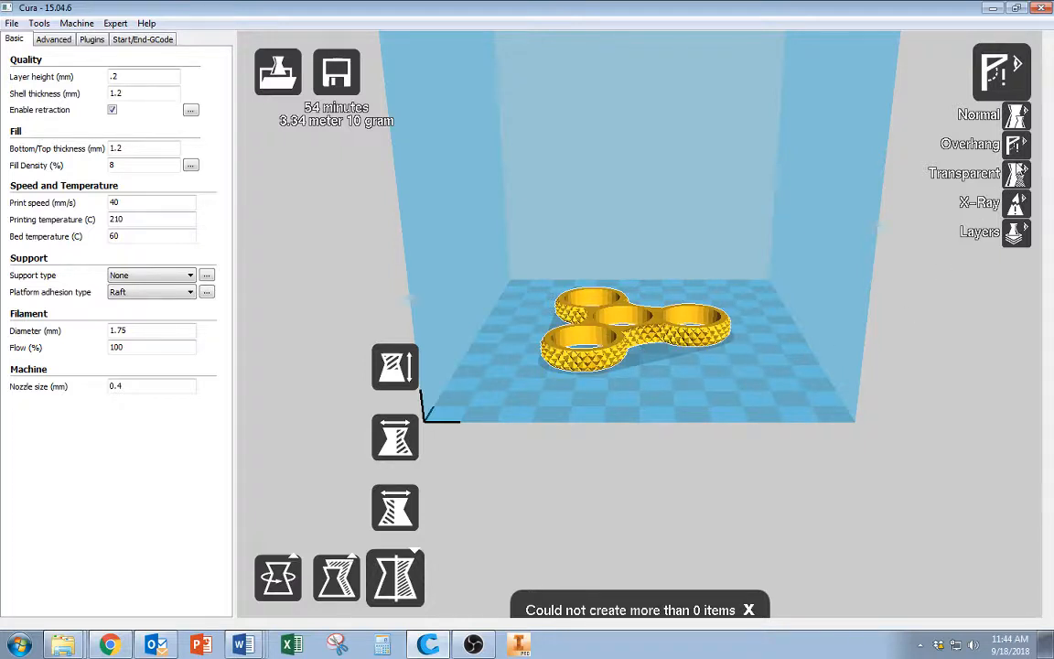
left_click(1017, 173)
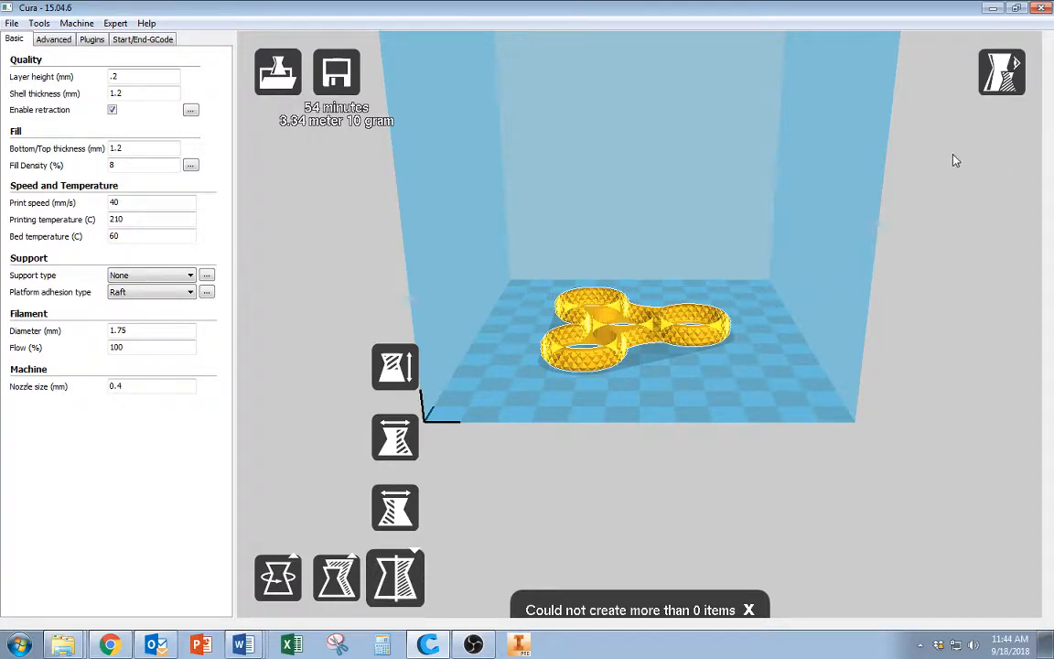
mouse_move(1003, 73)
left_click(1015, 208)
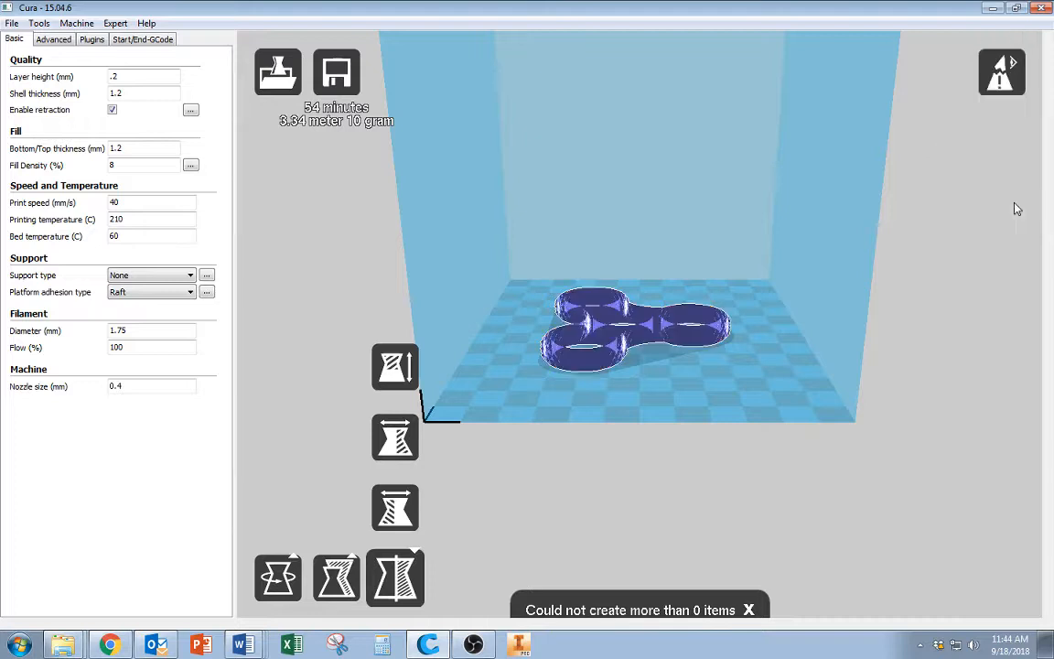
right_click_drag(787, 322, 755, 365)
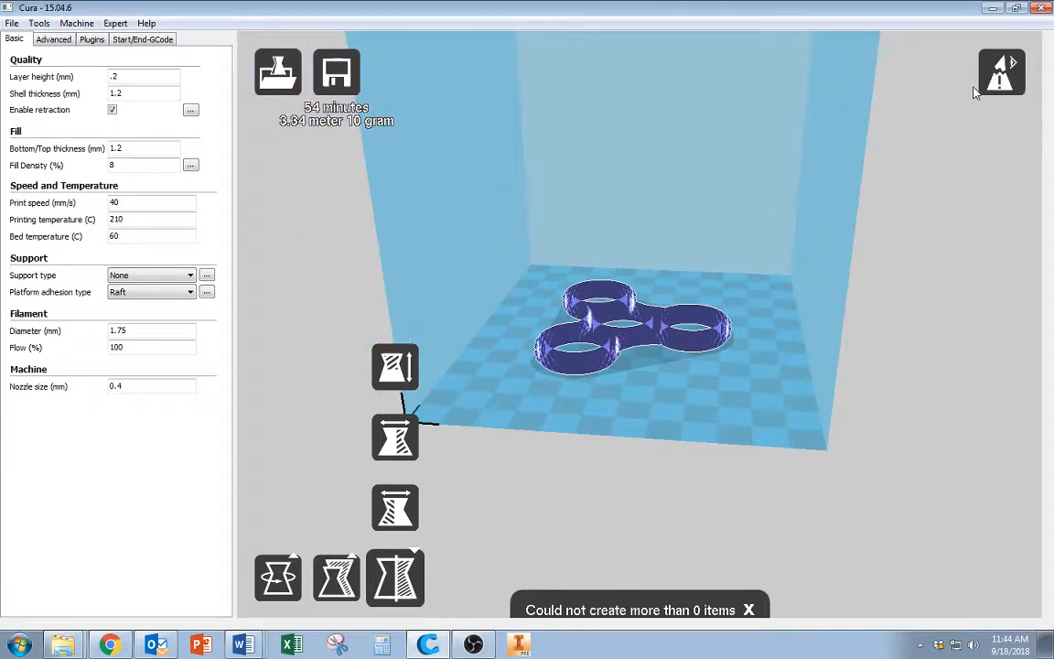
Step: Examine the sliced spinner in Layers view, going down to layer 20 and back to 35, and return to Normal view
mouse_move(999, 77)
left_click(1013, 229)
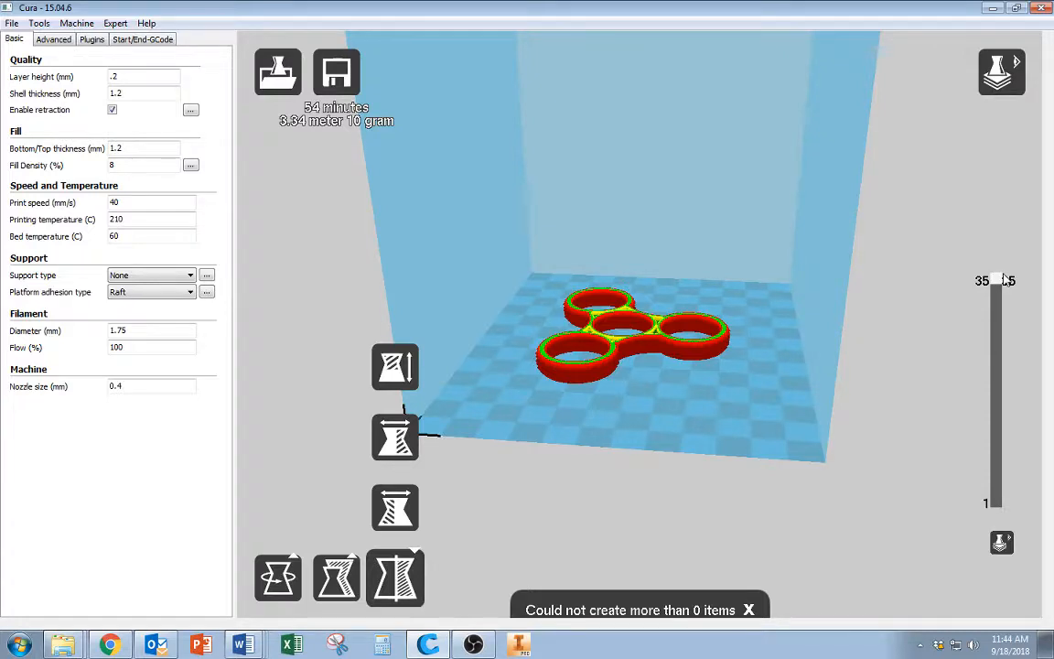
left_click_drag(999, 282, 998, 380)
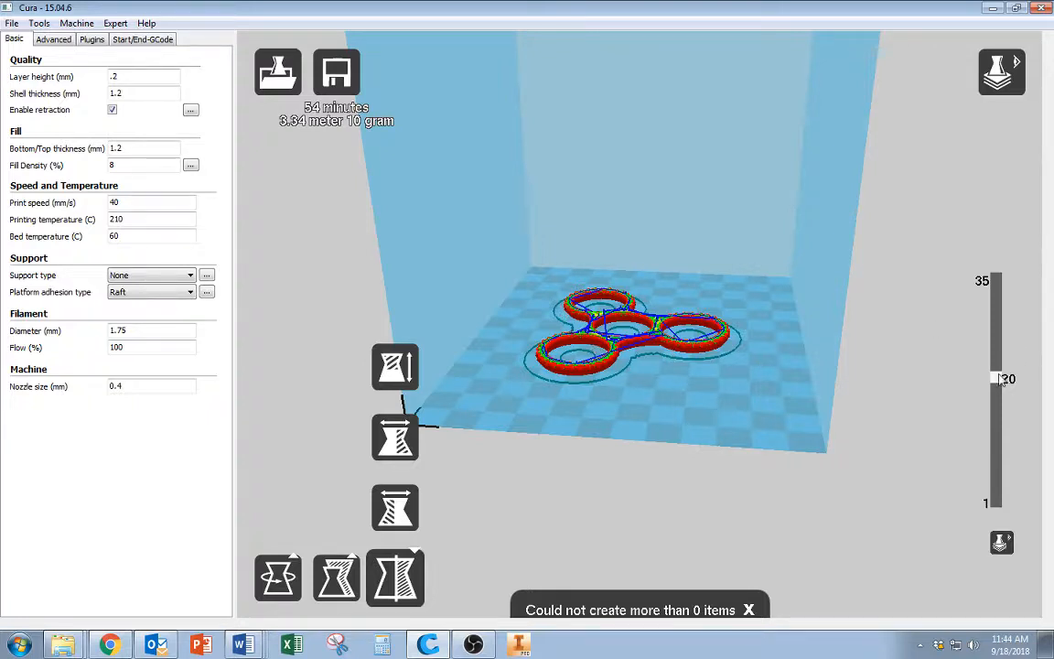
left_click_drag(997, 379, 975, 262)
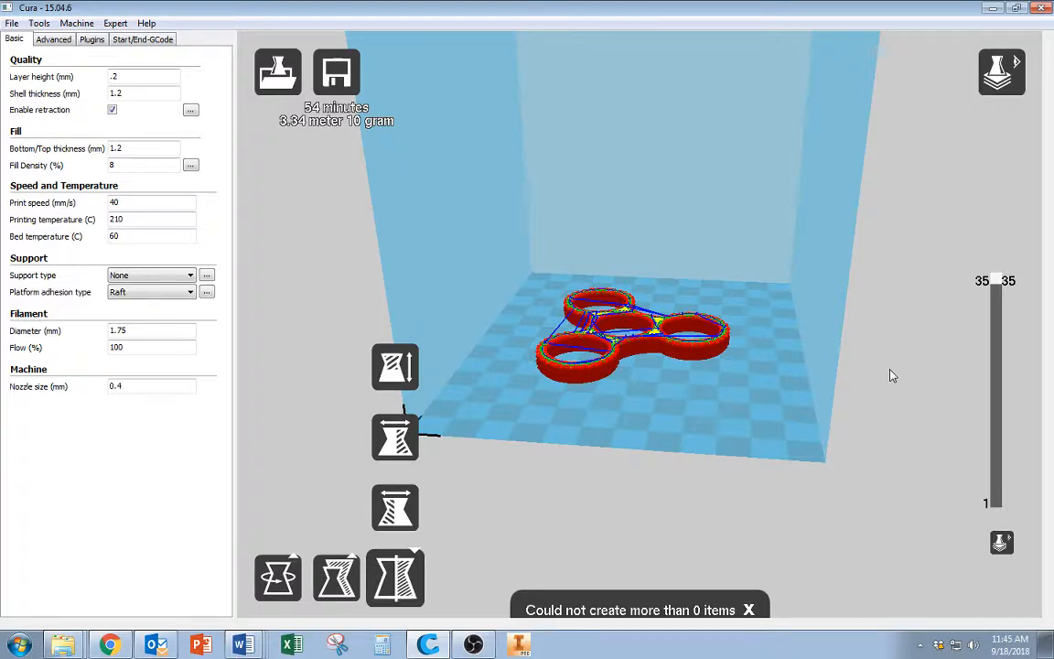
mouse_move(1000, 285)
left_mouse_down()
mouse_move(997, 501)
mouse_move(997, 280)
left_mouse_up()
left_click(1002, 88)
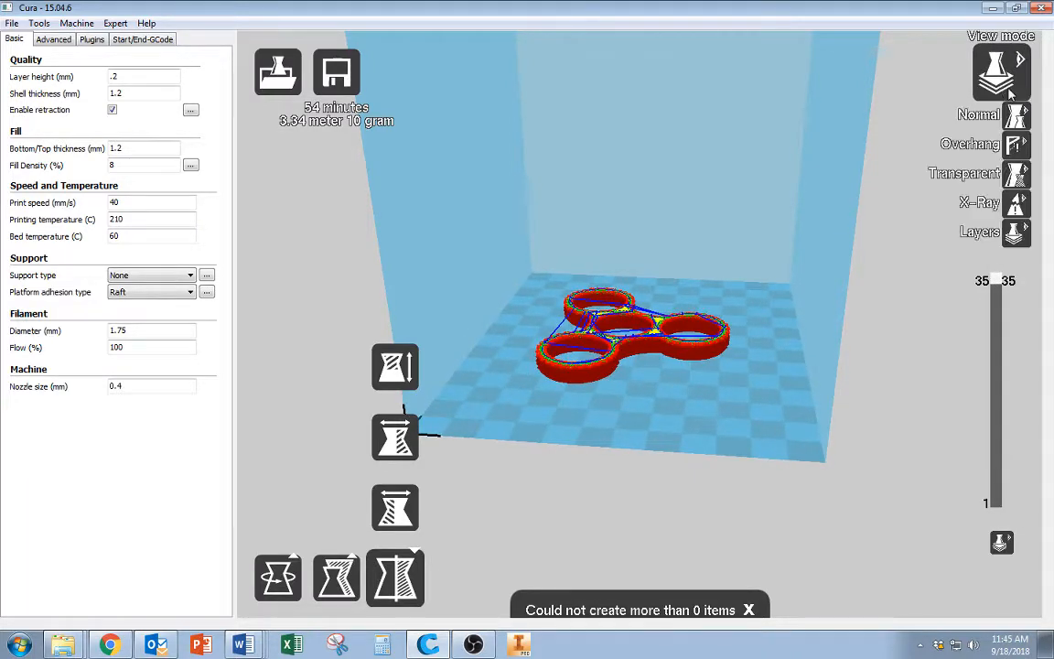
left_click(1012, 113)
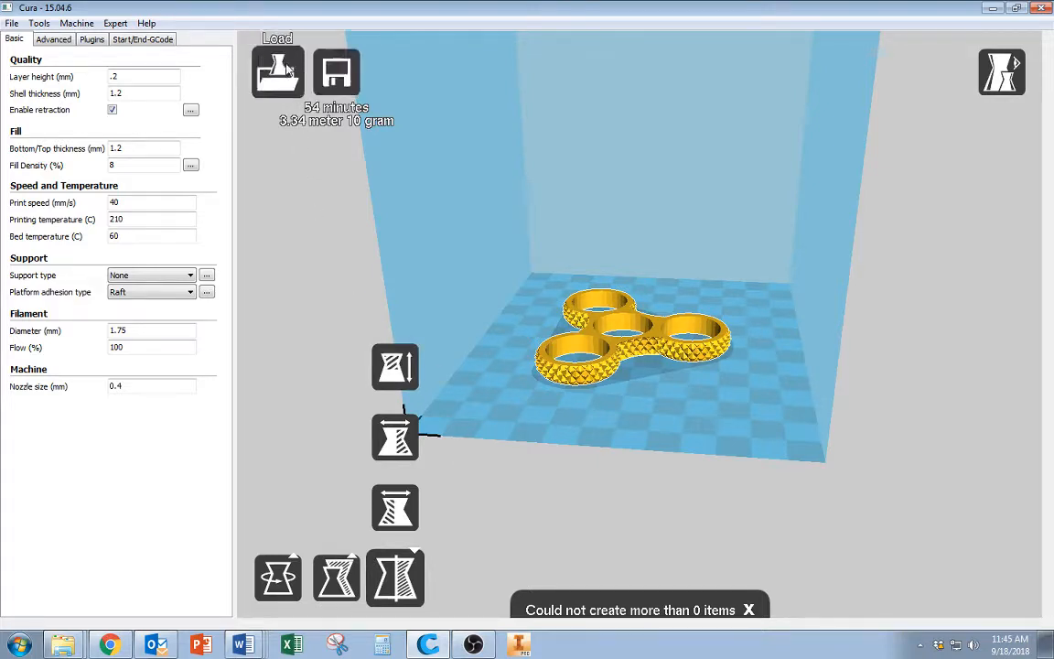
Step: Start saving the spinner's toolpath as a gcode file named 3-spinner_knurled
left_click(336, 78)
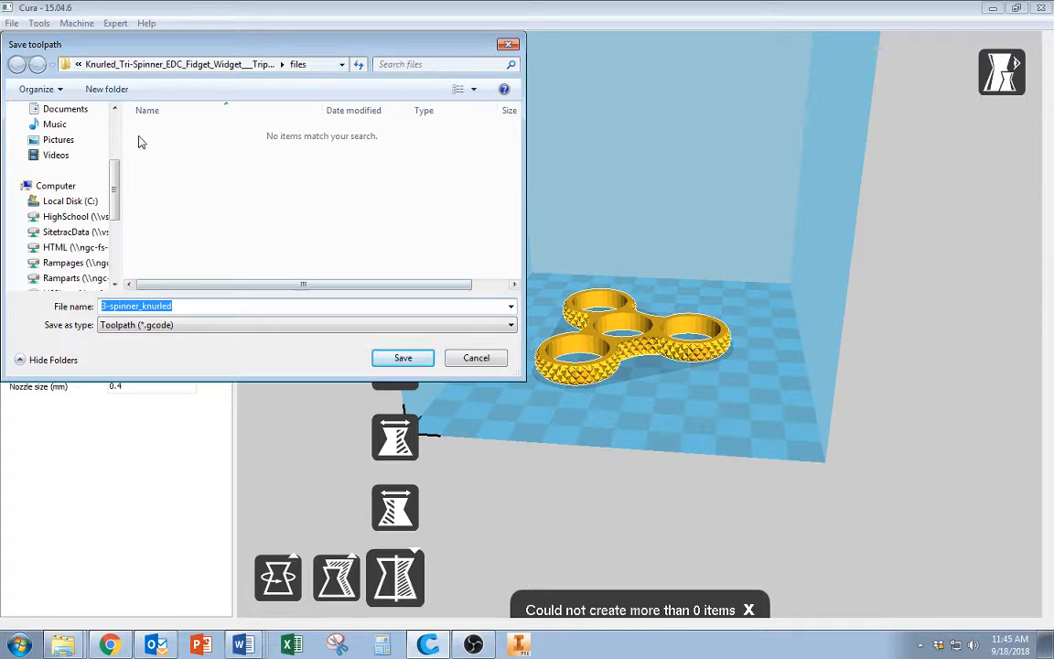
left_click_drag(215, 50, 244, 50)
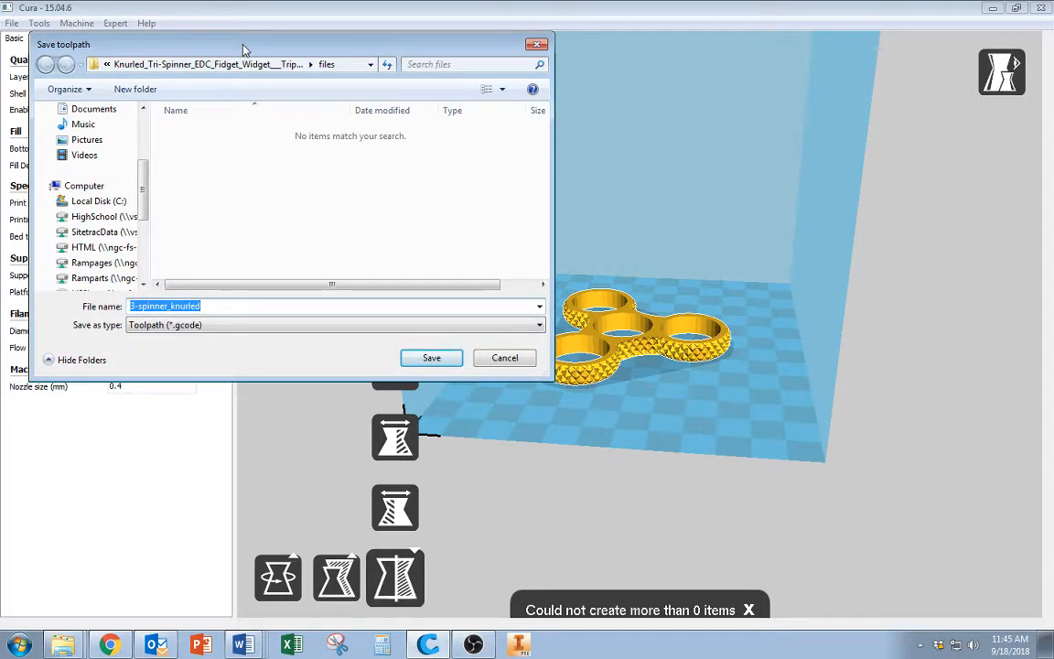